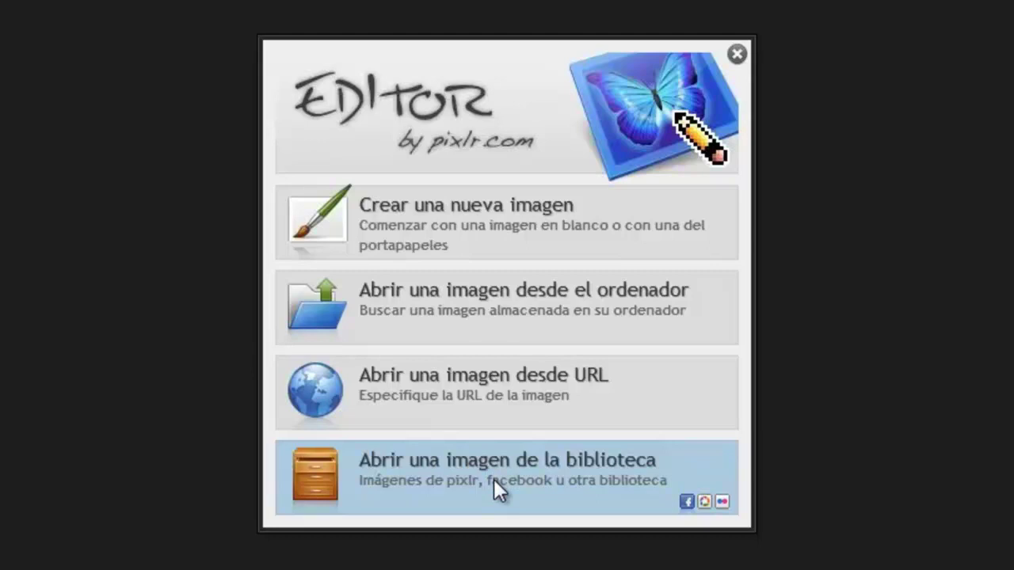
Load the Empire Avenue banner from its pasted URL as an untitled 334x151 px image
left_click(462, 410)
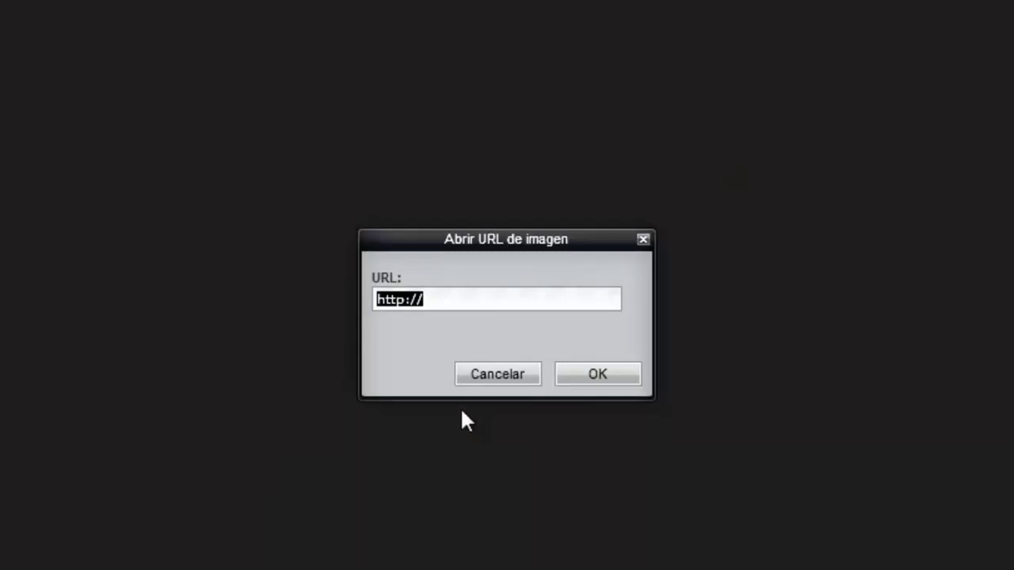
key("ctrl+v")
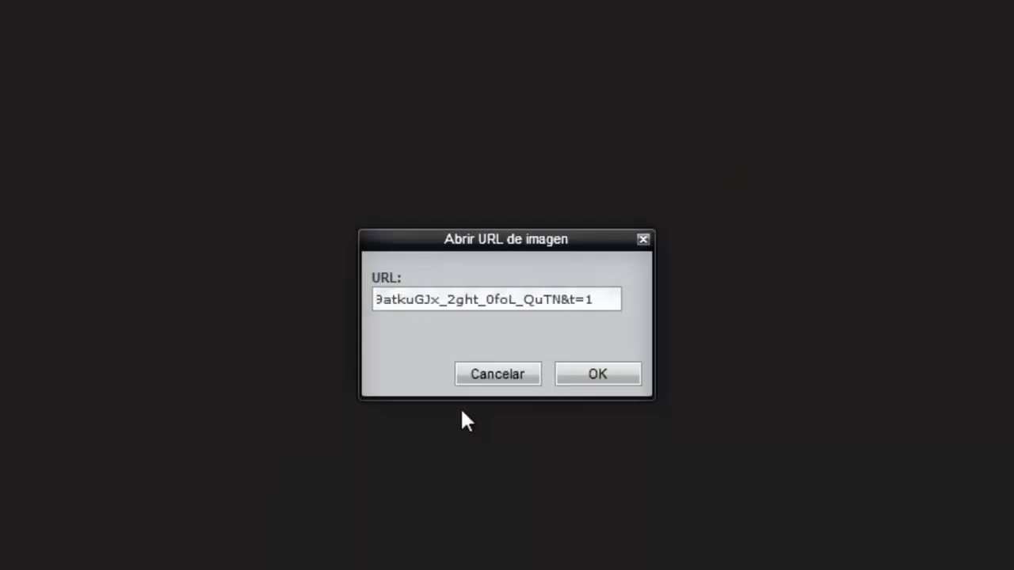
key("Return")
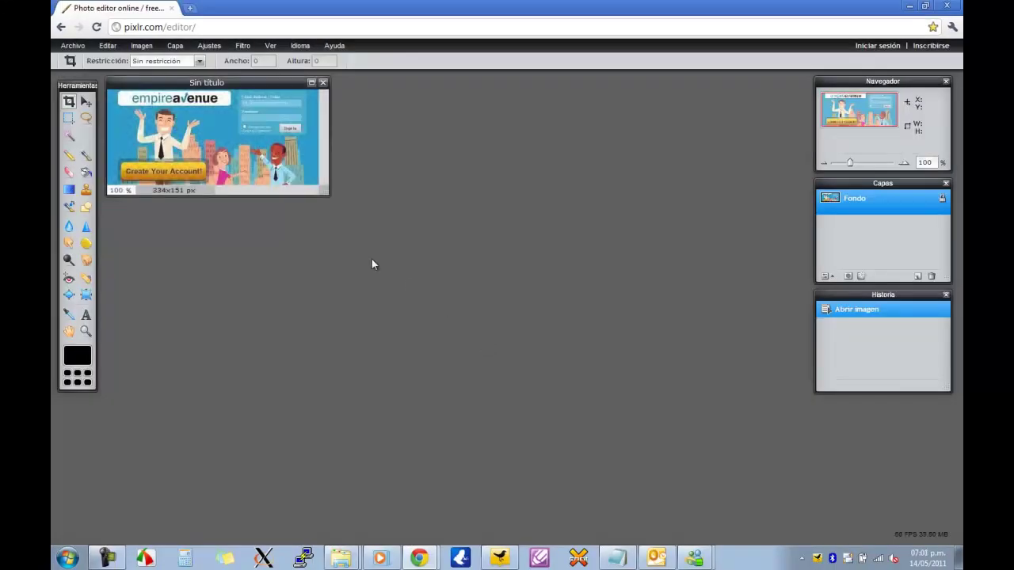
Enlarge and centre the banner's image window, discard a trial crop box, and select the Move tool
left_click_drag(326, 192, 555, 383)
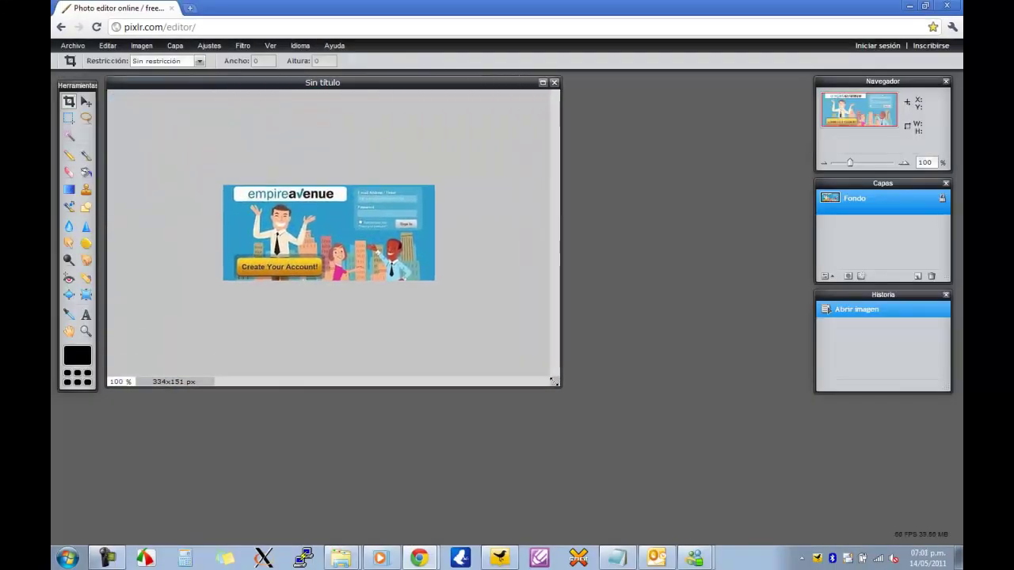
left_click_drag(351, 83, 492, 143)
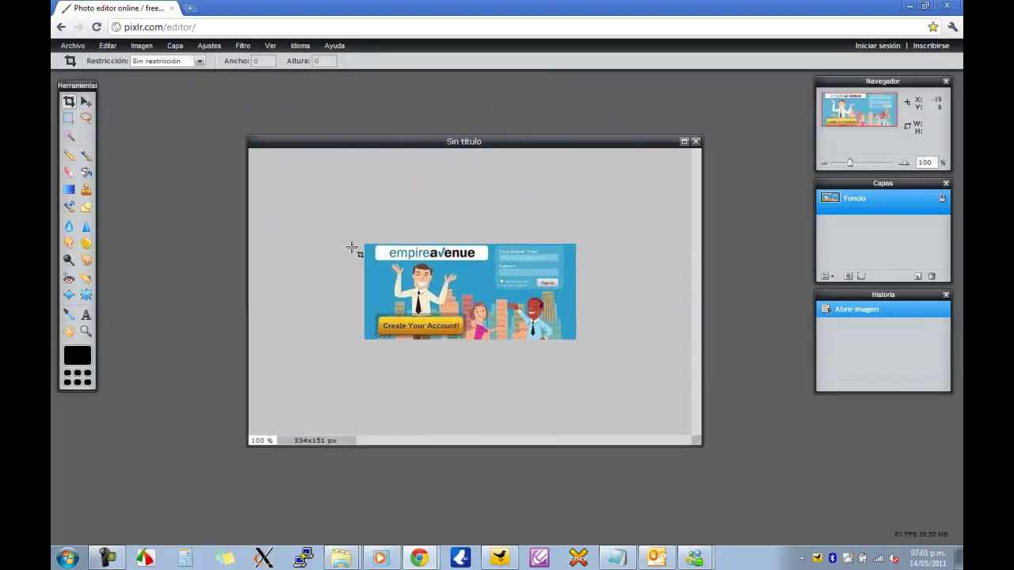
left_click_drag(367, 238, 532, 361)
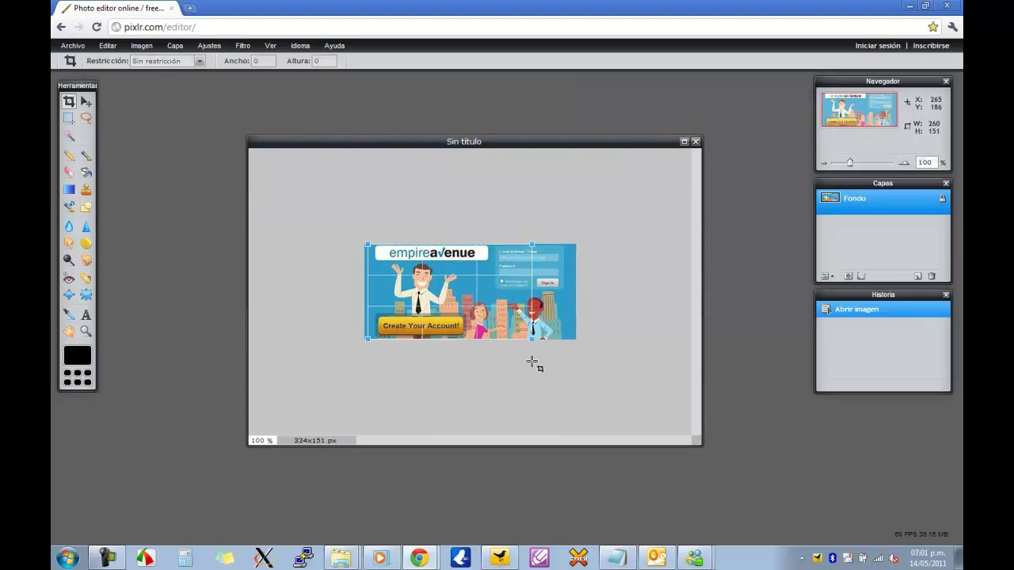
left_click(86, 103)
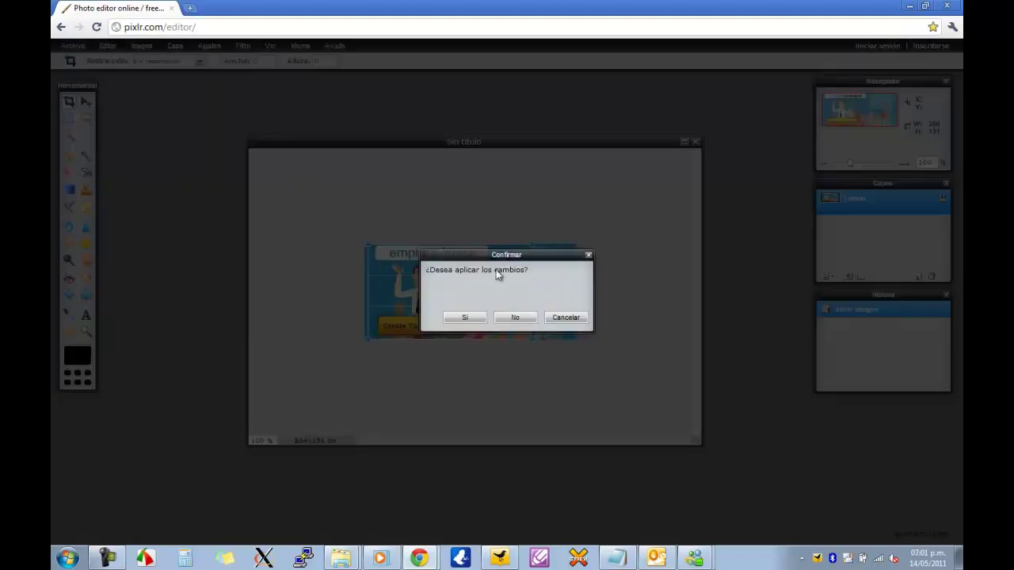
left_click(517, 320)
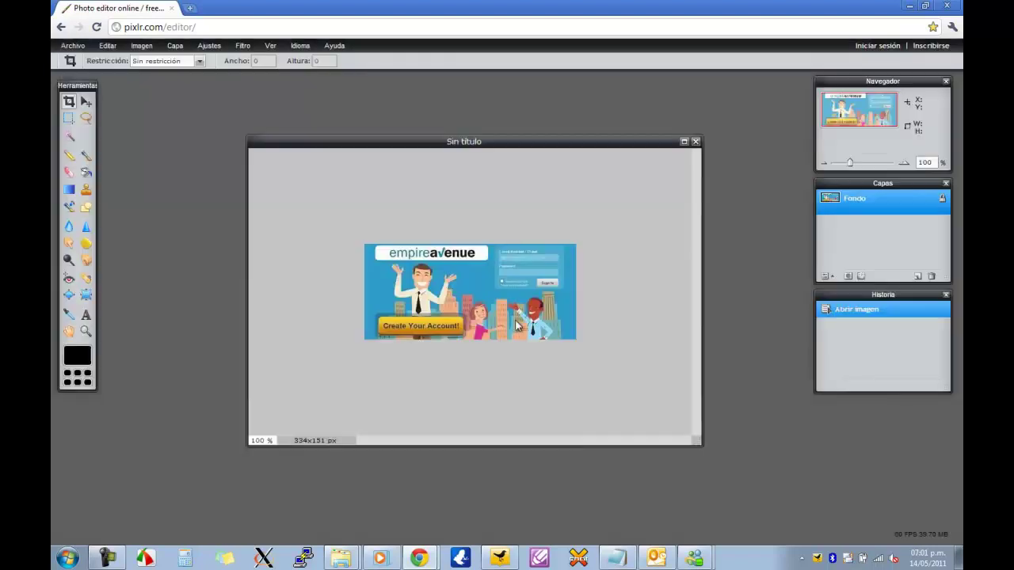
left_click(87, 103)
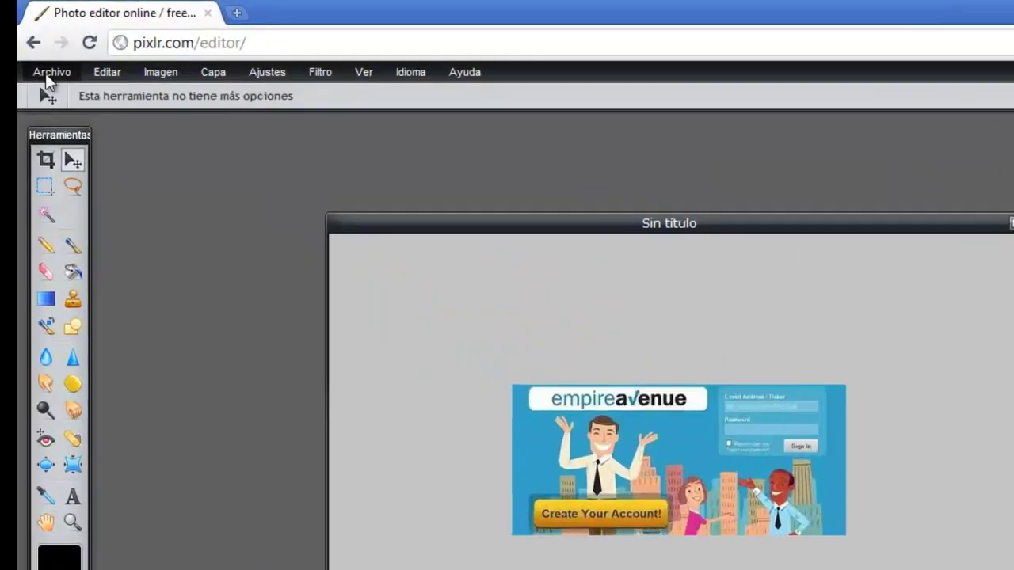
Add a new empty layer, Capa 1, above the Fondo background
left_click(80, 46)
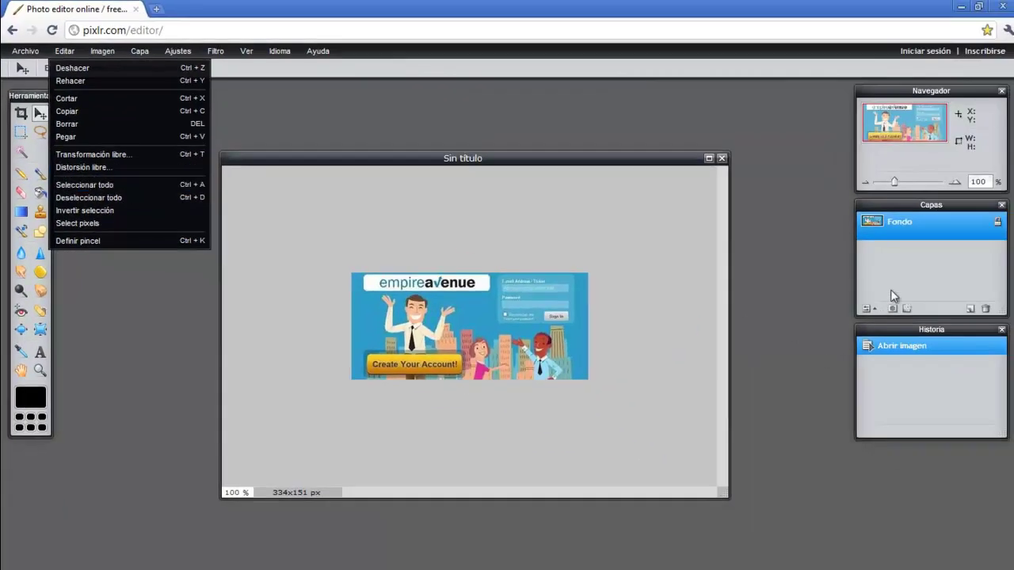
left_click(890, 289)
left_click(970, 309)
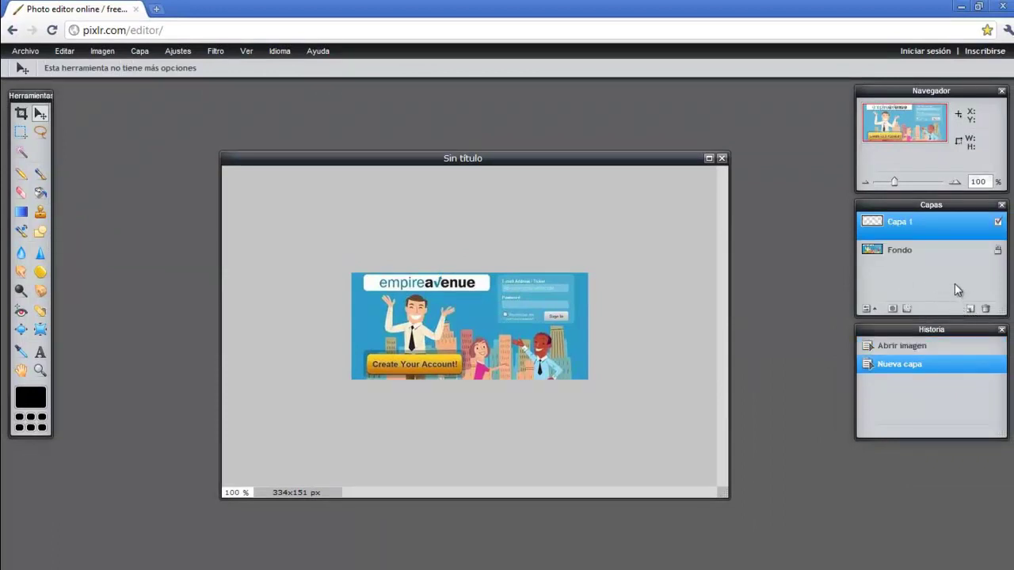
Zoom in with the Navegador slider and move the image window up-left and enlarge it
mouse_move(894, 181)
left_mouse_down()
mouse_move(935, 182)
mouse_move(901, 190)
left_mouse_up()
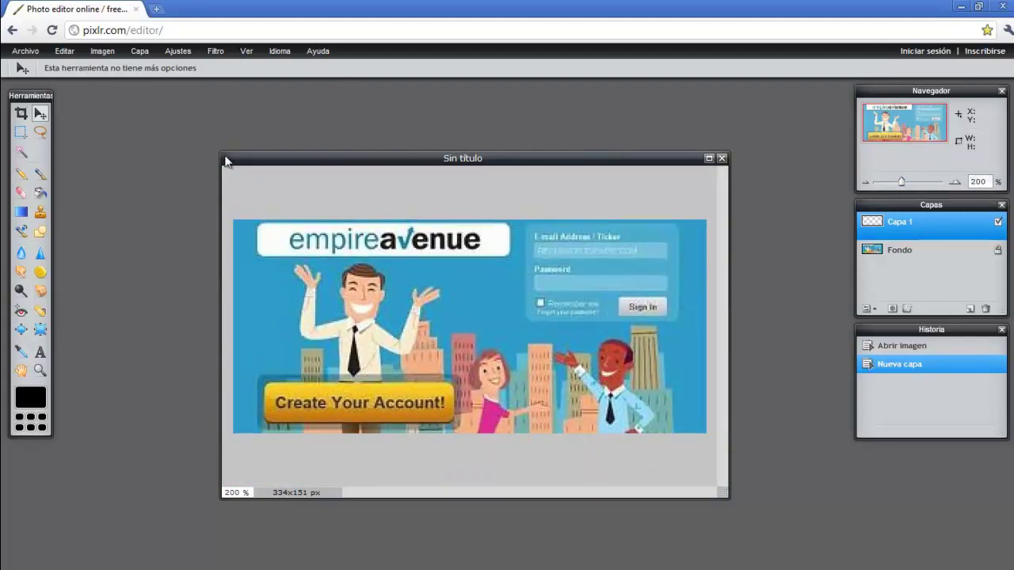
left_click_drag(224, 157, 131, 95)
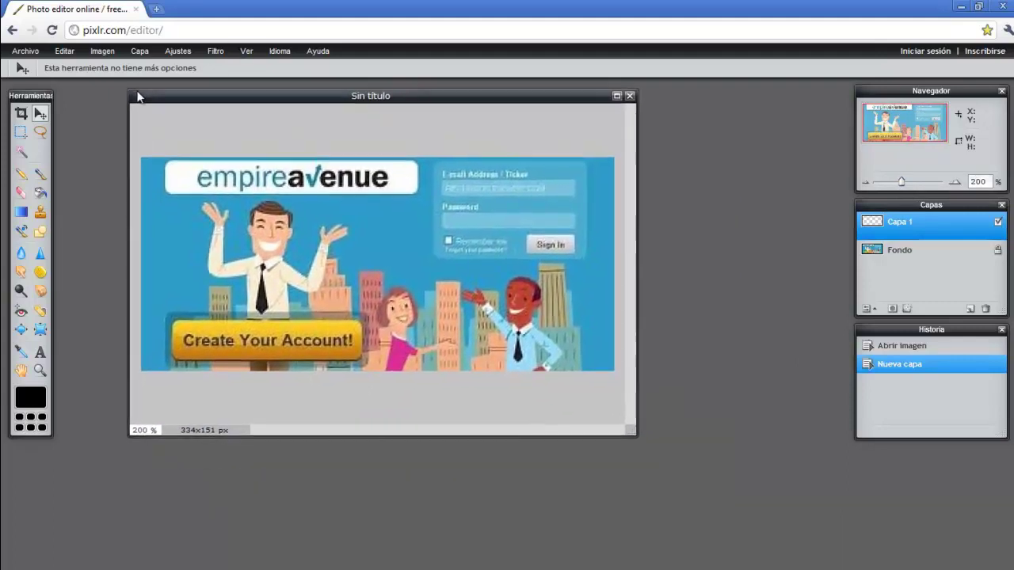
left_click_drag(631, 428, 749, 543)
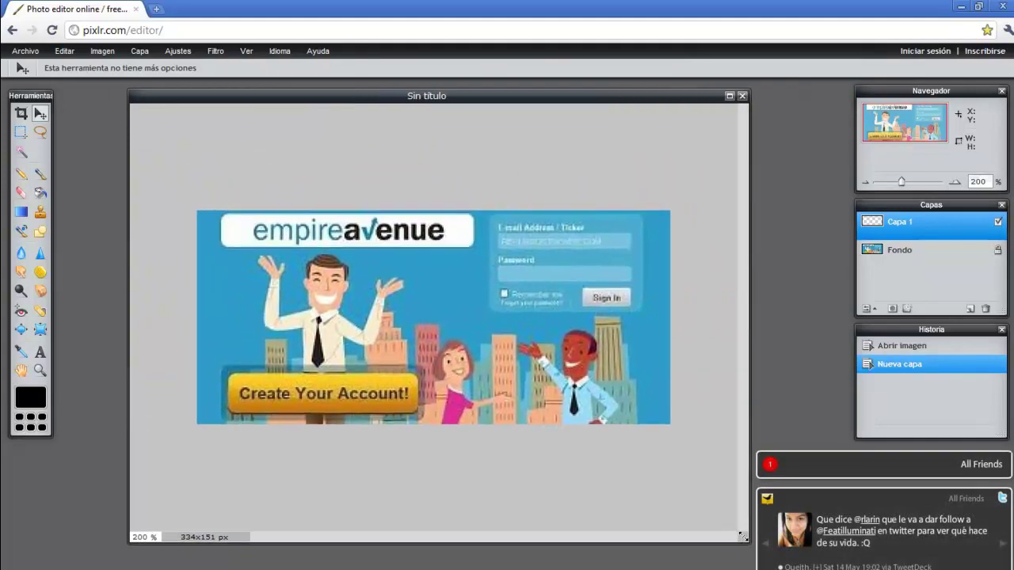
left_click(21, 115)
Crop the banner to its left 201x151 px part, keeping the logo, man and Create Your Account button
mouse_move(184, 185)
left_mouse_down()
mouse_move(411, 441)
mouse_move(482, 460)
left_mouse_up()
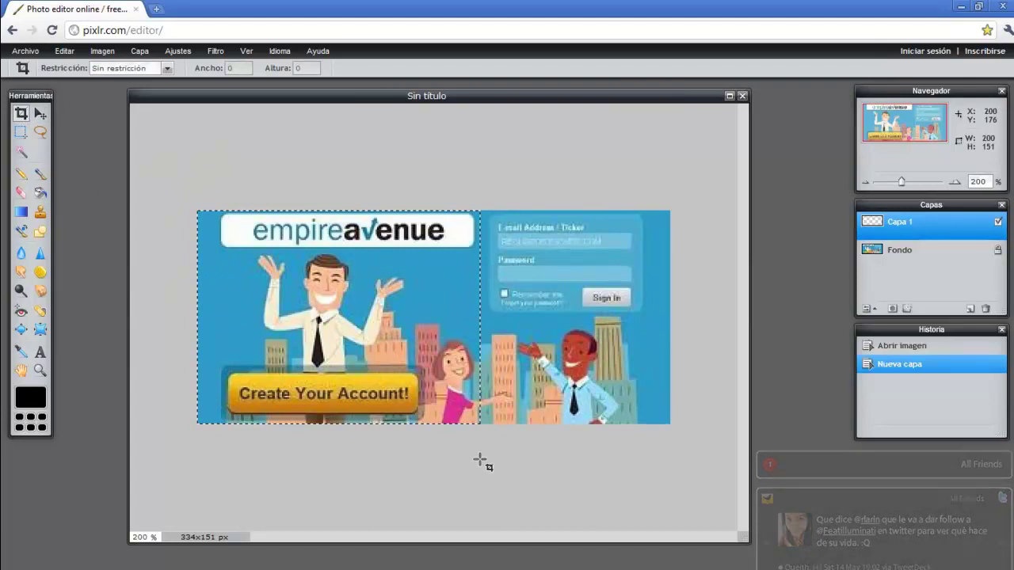
key("Return")
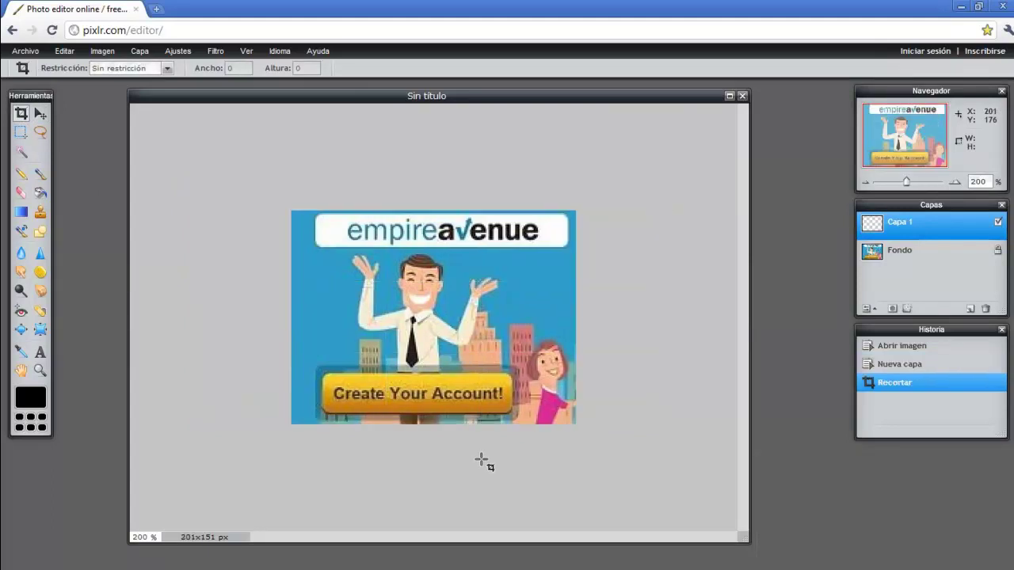
left_click(25, 51)
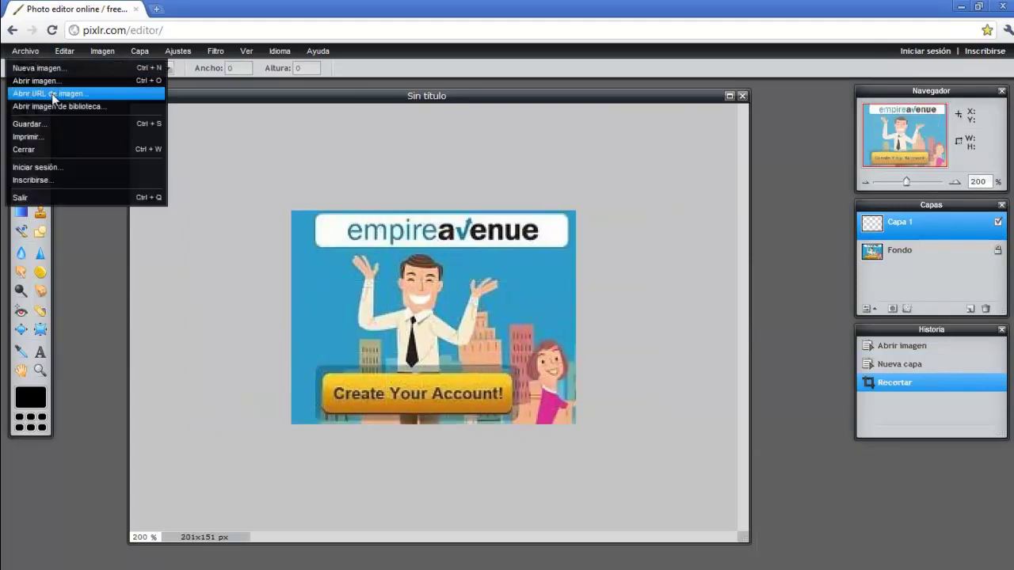
Set the save options to JPEG at quality 80 with the name empire-avenue
left_click(44, 124)
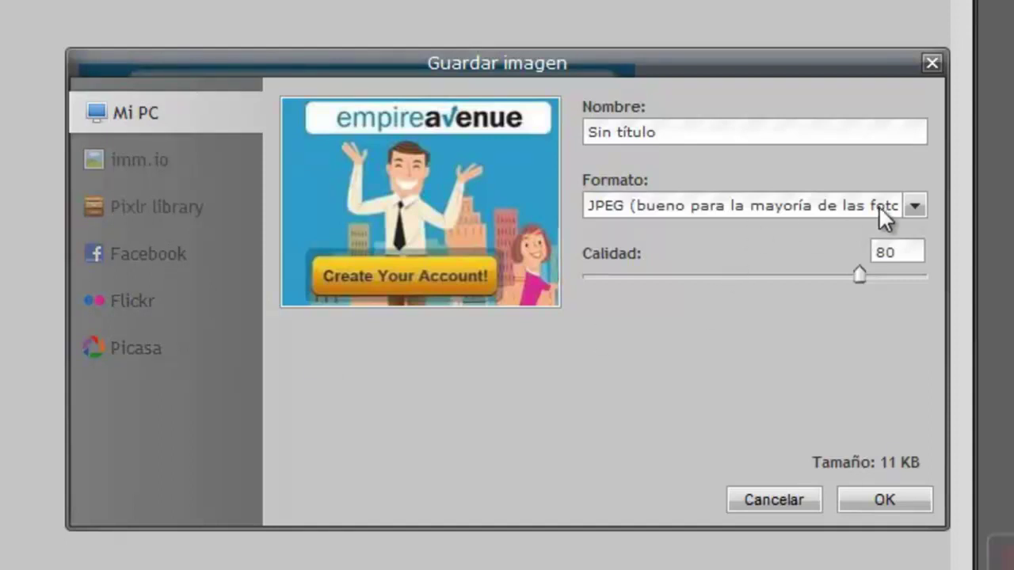
left_click(914, 206)
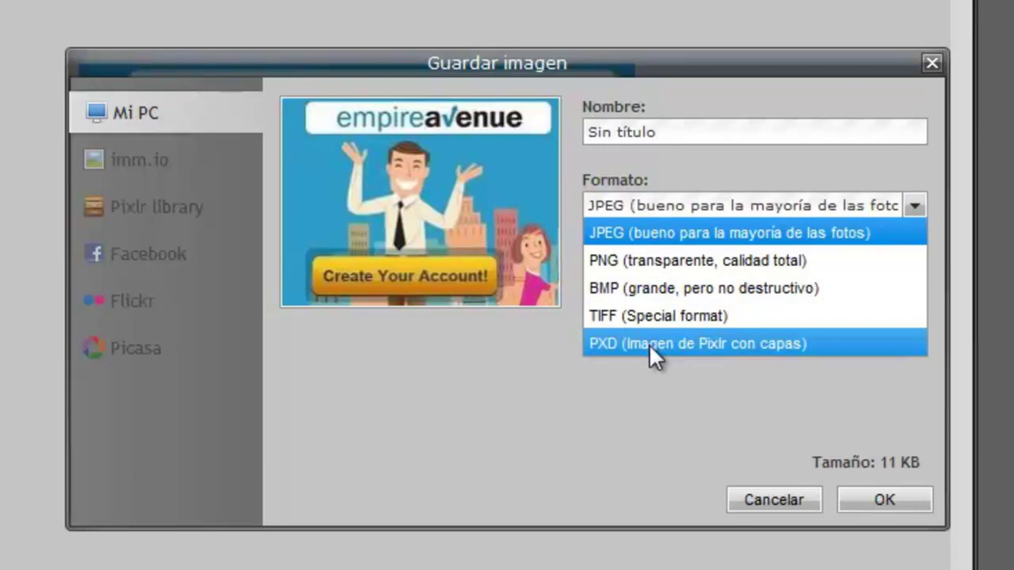
left_click(593, 158)
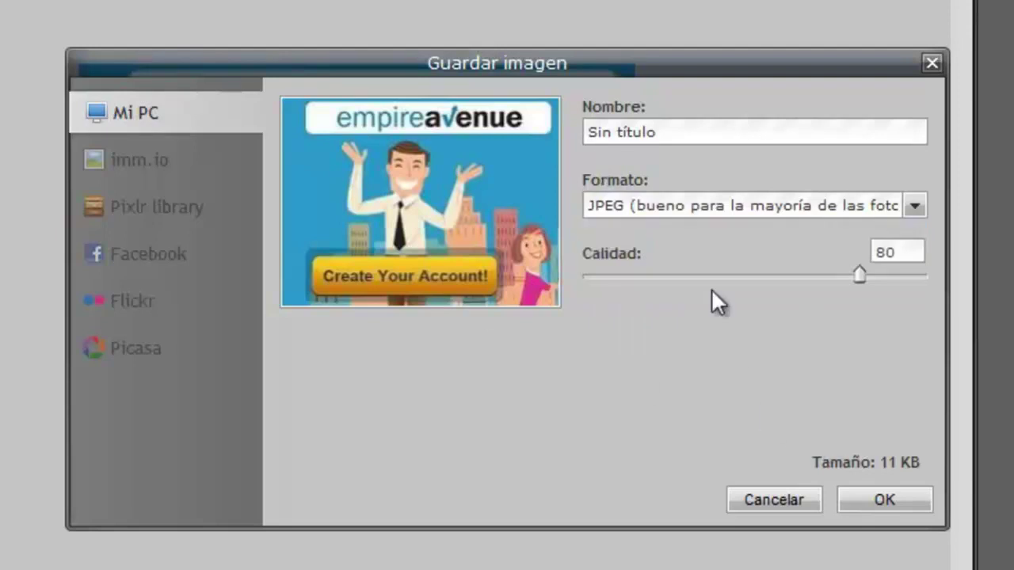
left_click(625, 131)
type("empire-avenue")
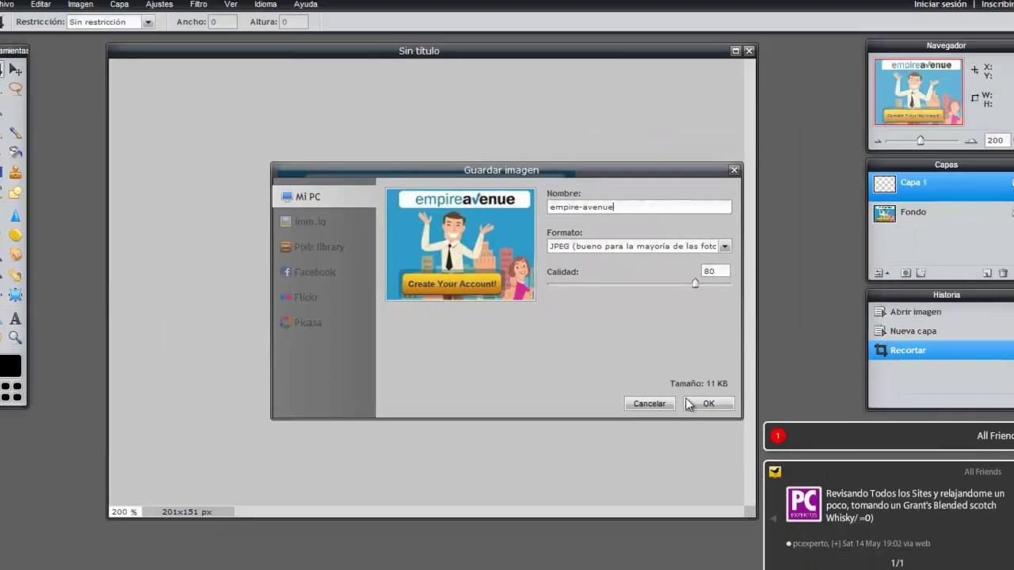
left_click(847, 499)
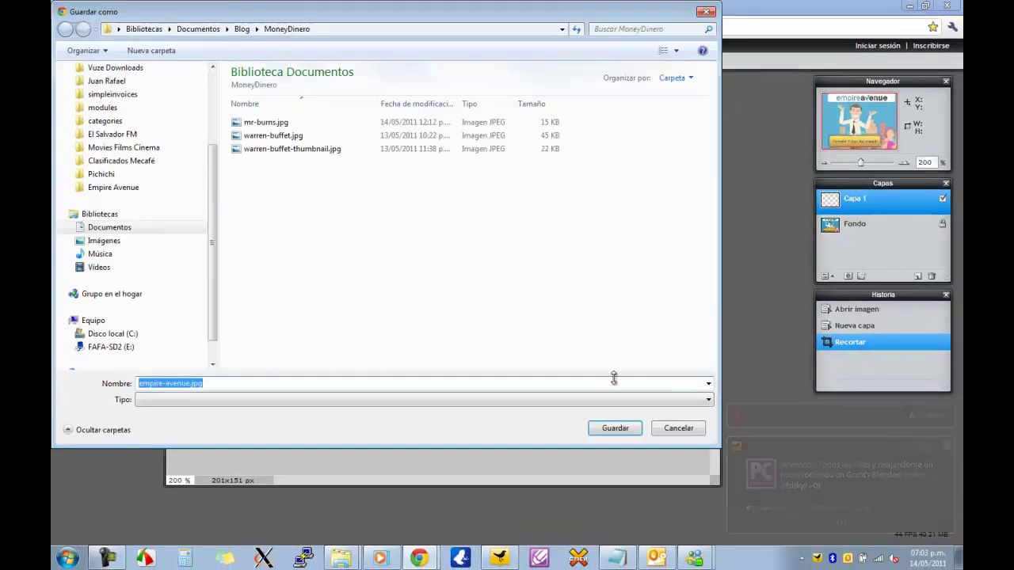
Save empire-avenue.jpg into the MoneyDinero folder
left_click(598, 429)
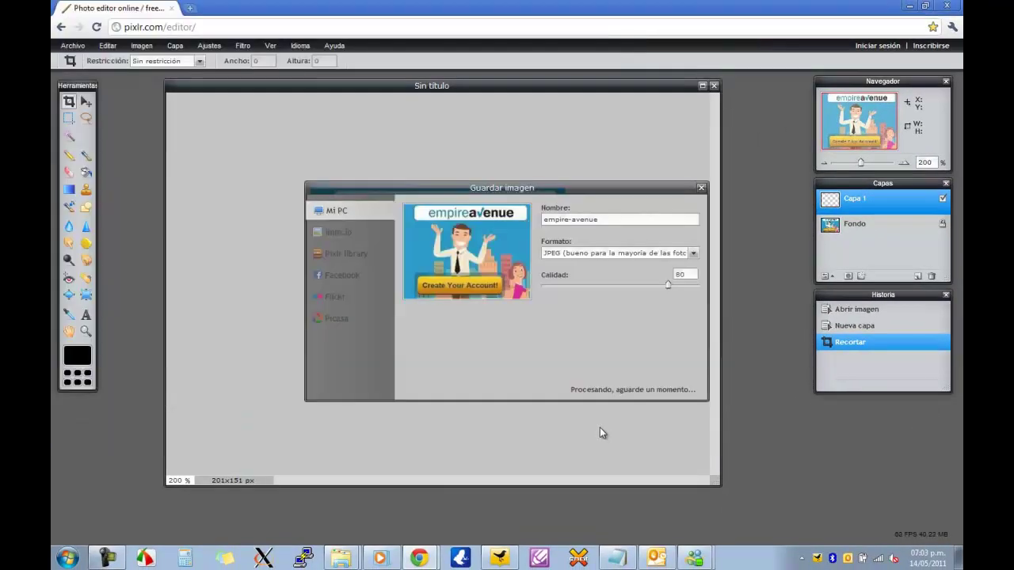